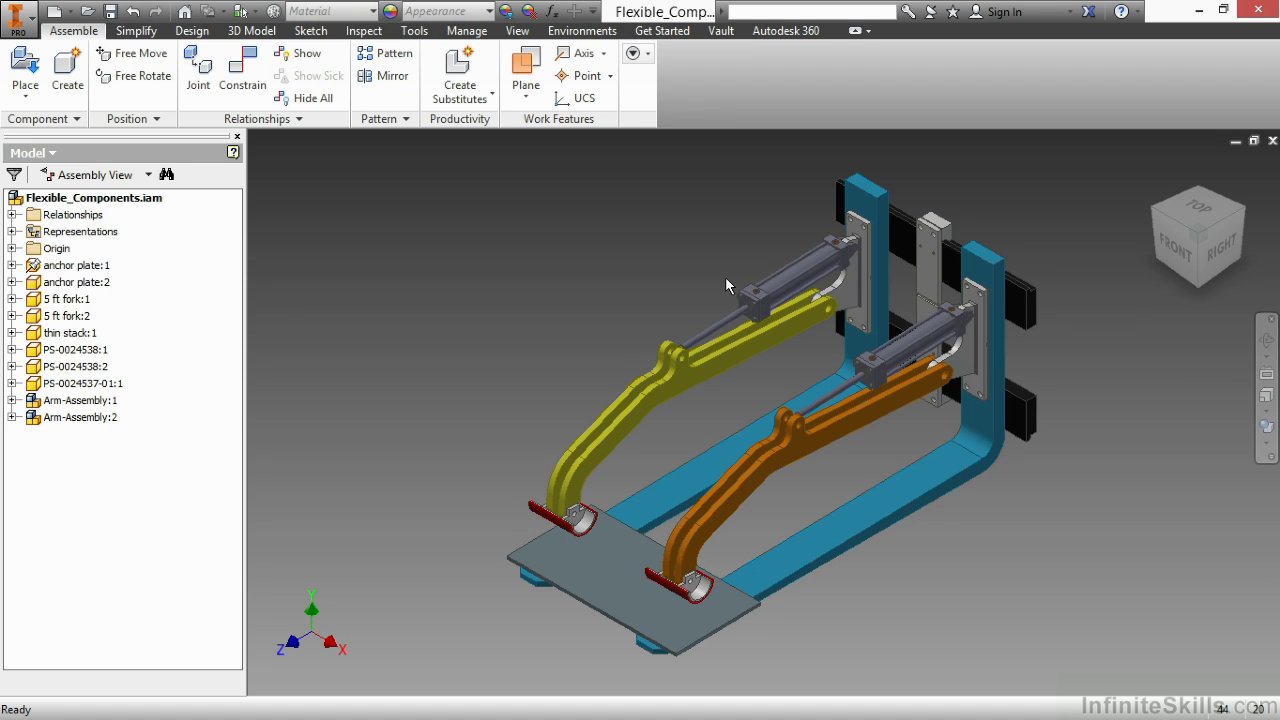
- Edit Arm-Assembly:1 in place, and within it open the CylinderAssem:1 subassembly for editing
click(690, 362)
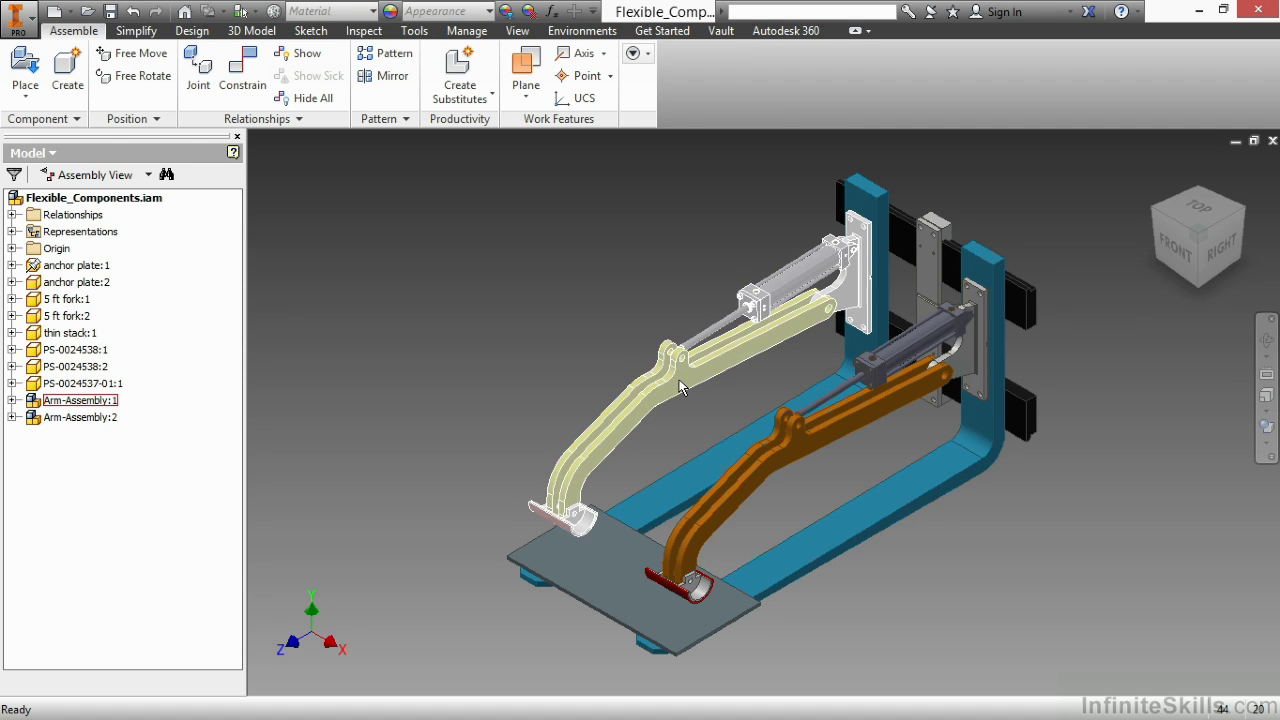
double_click(682, 387)
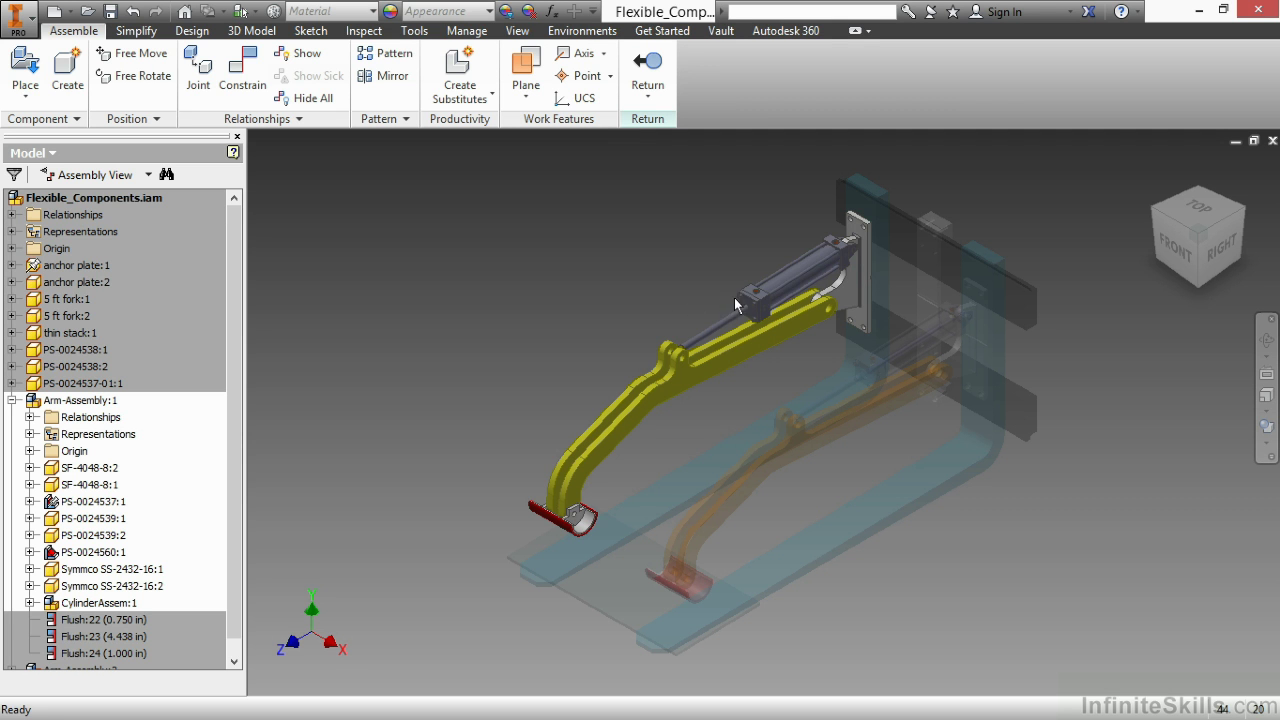
double_click(765, 305)
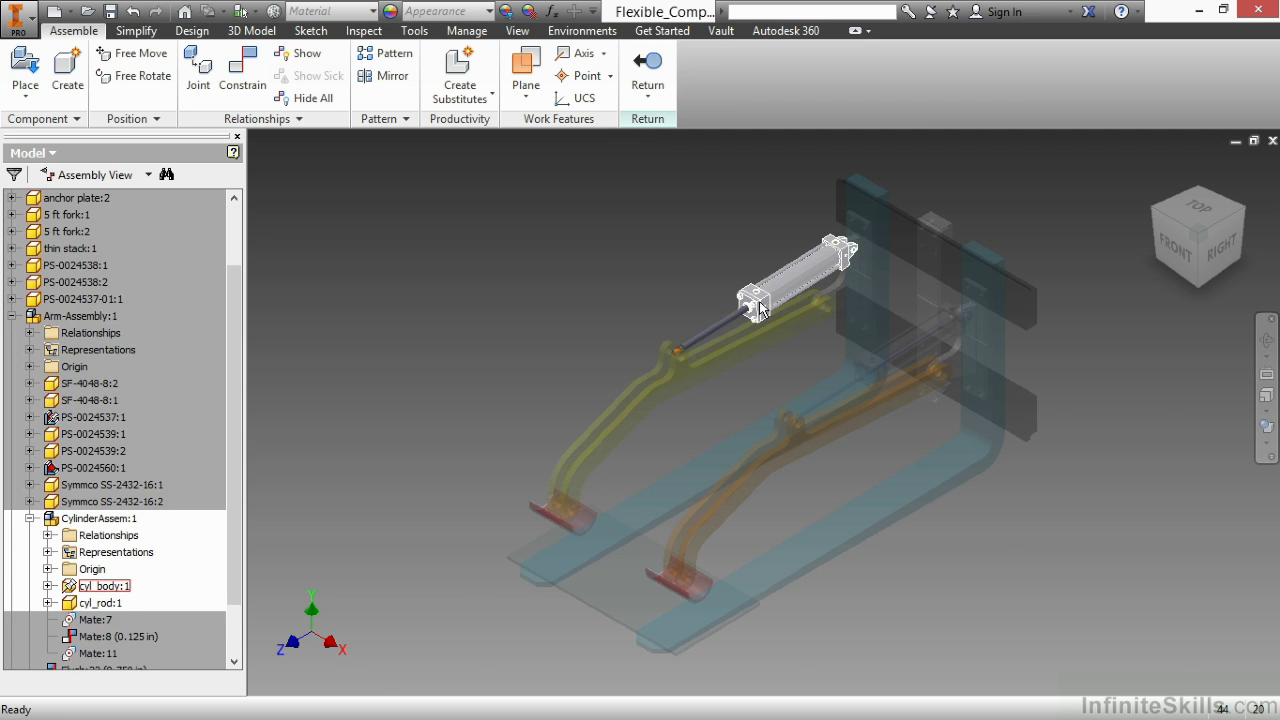
scroll(710, 303, up, 3)
middle_drag(710, 305, 640, 345)
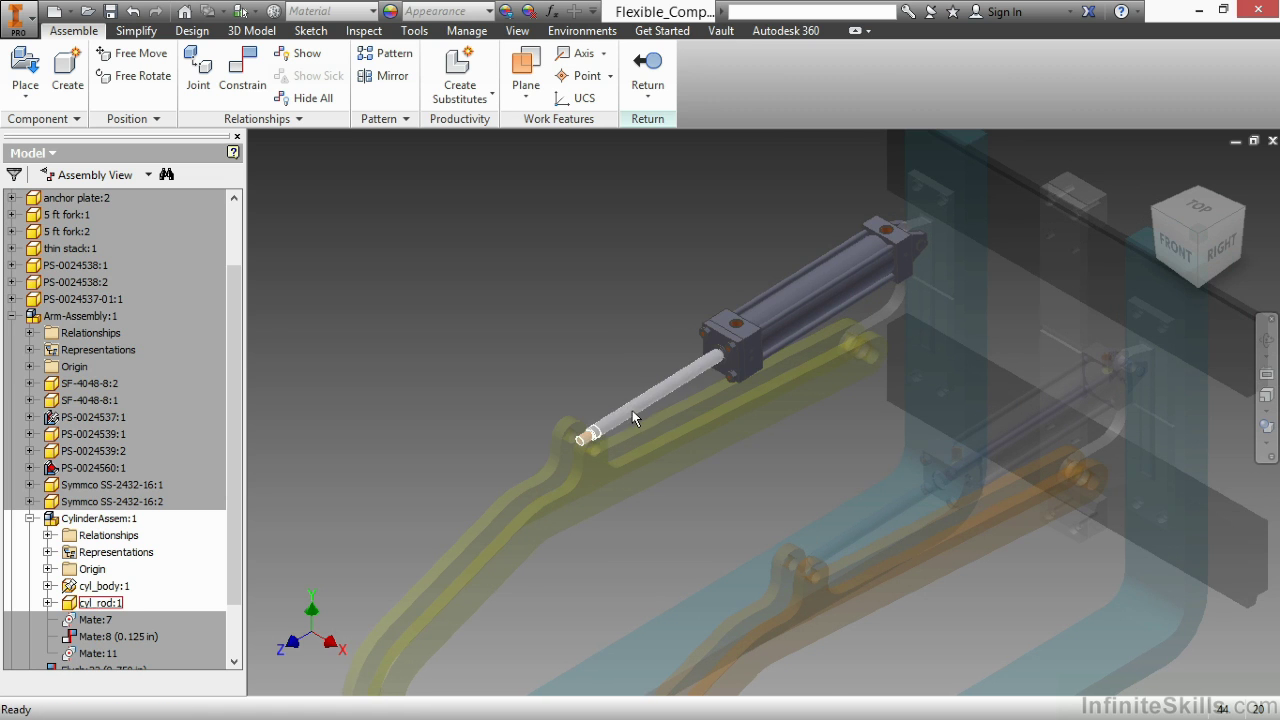
- List the relationships of cyl_rod:1 and slide the rod along the cylinder body to test its travel
click(48, 603)
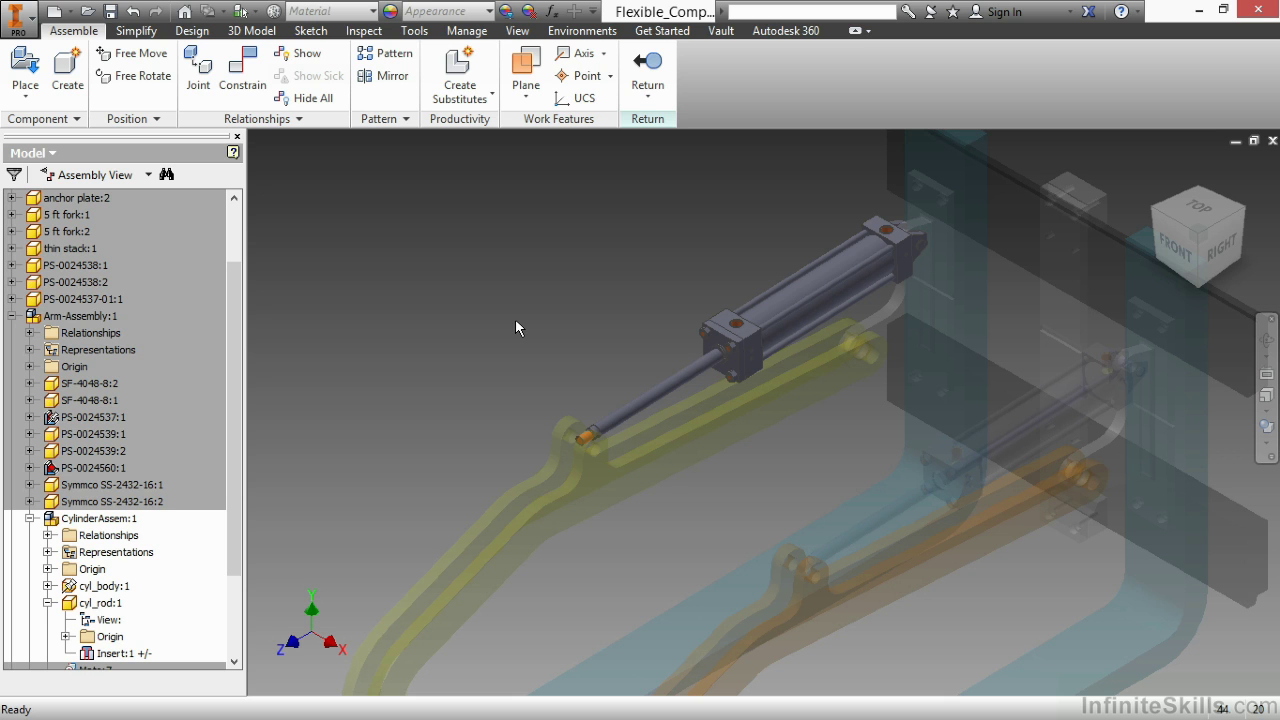
click(623, 409)
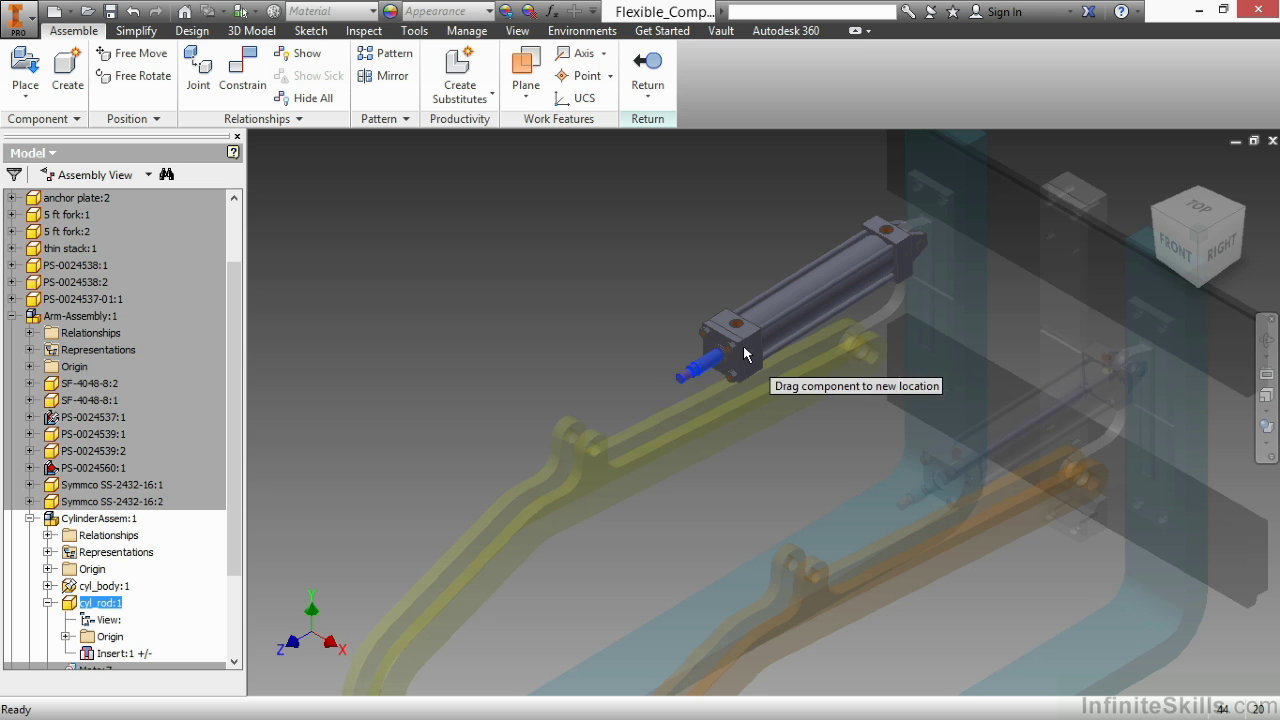
drag(621, 430, 668, 414)
click(598, 336)
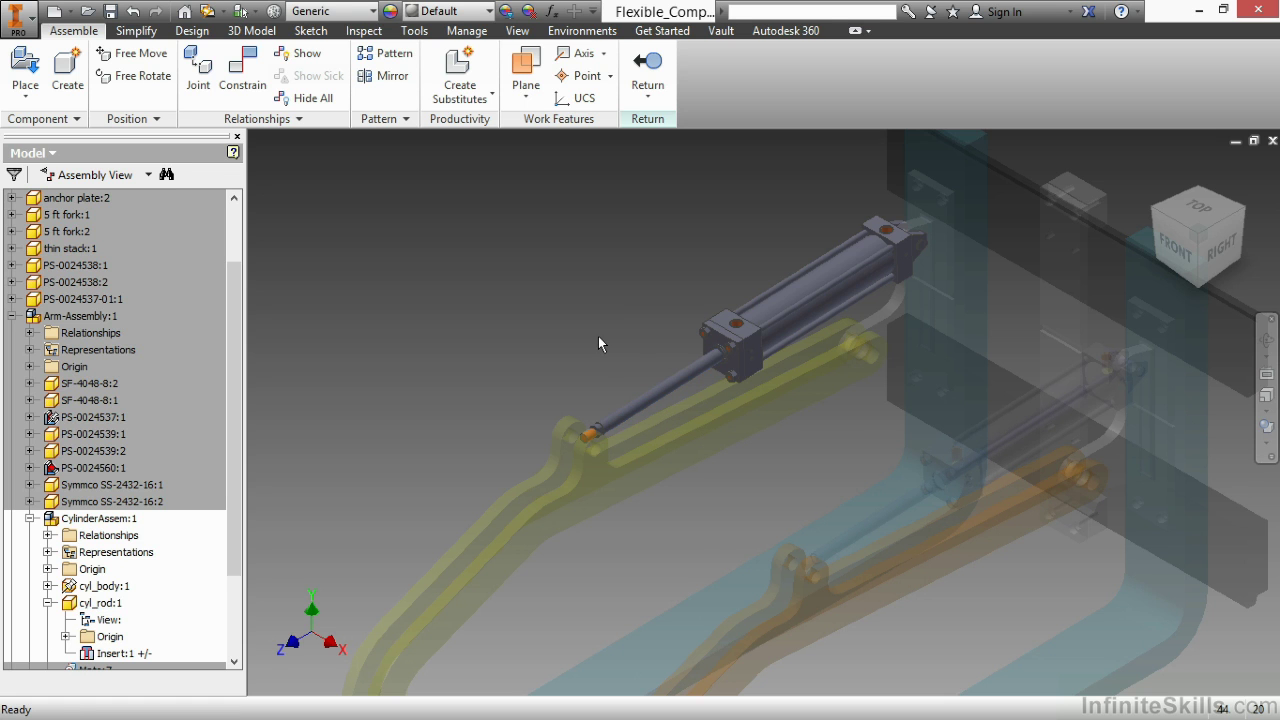
- Return from the cylinder to Arm-Assembly:1 and try to move the yellow arm plate PS-0024539:2
click(648, 62)
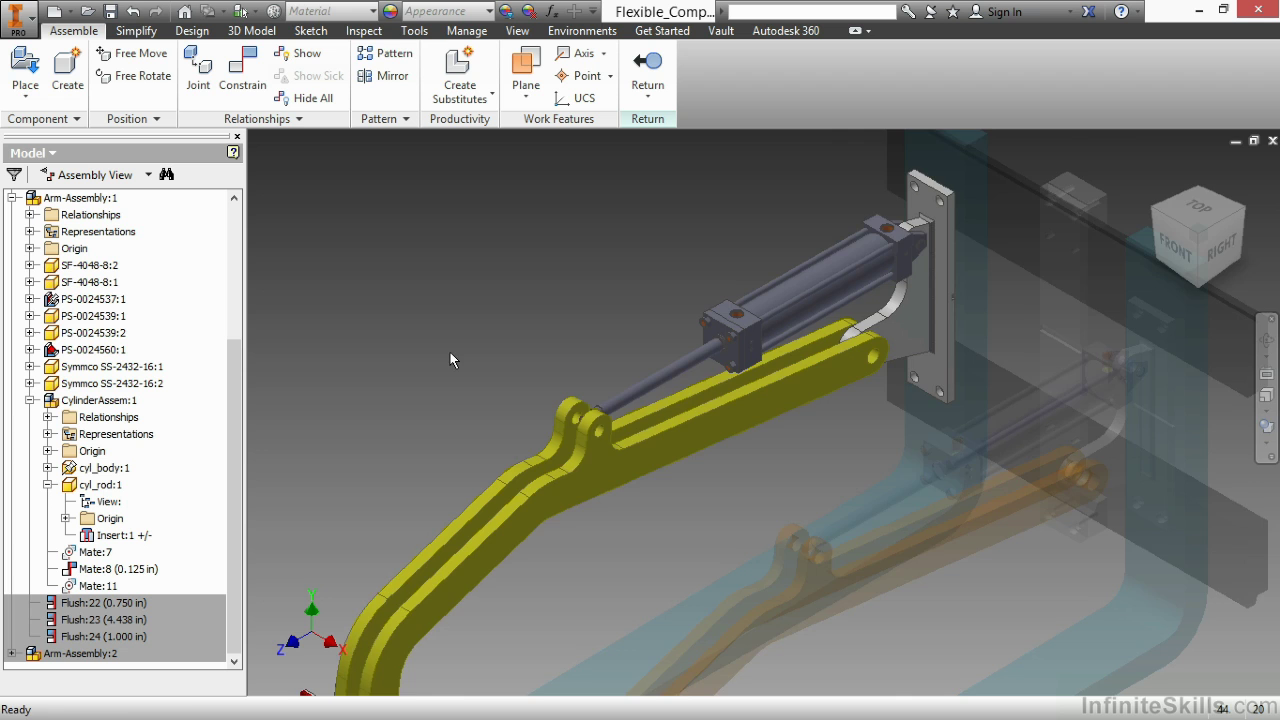
middle_drag(450, 352, 515, 215)
click(627, 323)
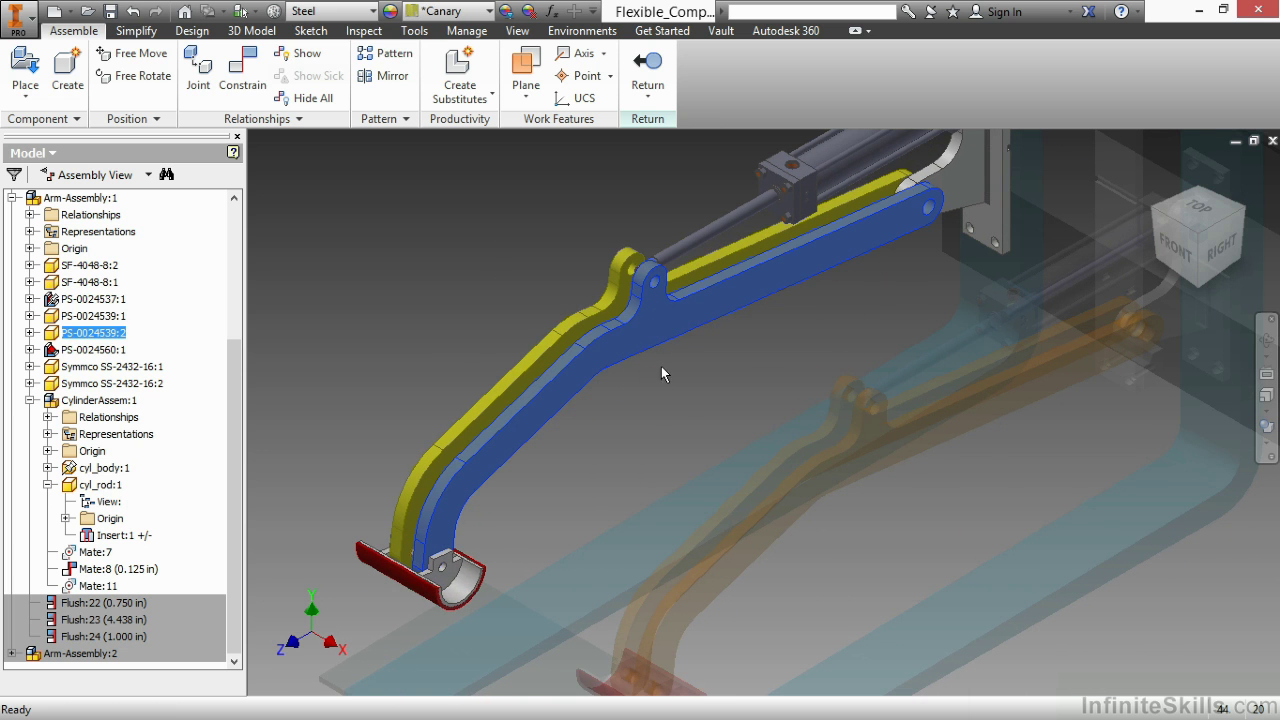
key(Escape)
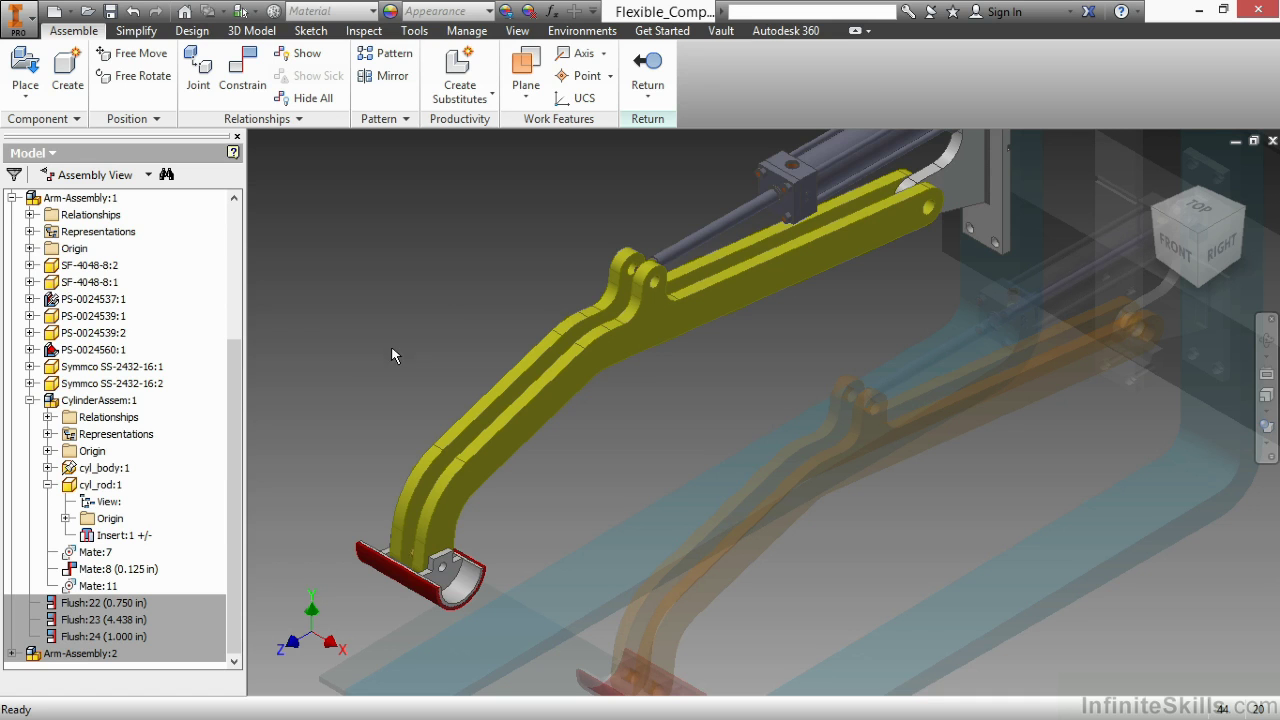
- Make CylinderAssem:1 flexible within Arm-Assembly:1 and swing the yellow arm slightly upward to test its motion
right_click(121, 405)
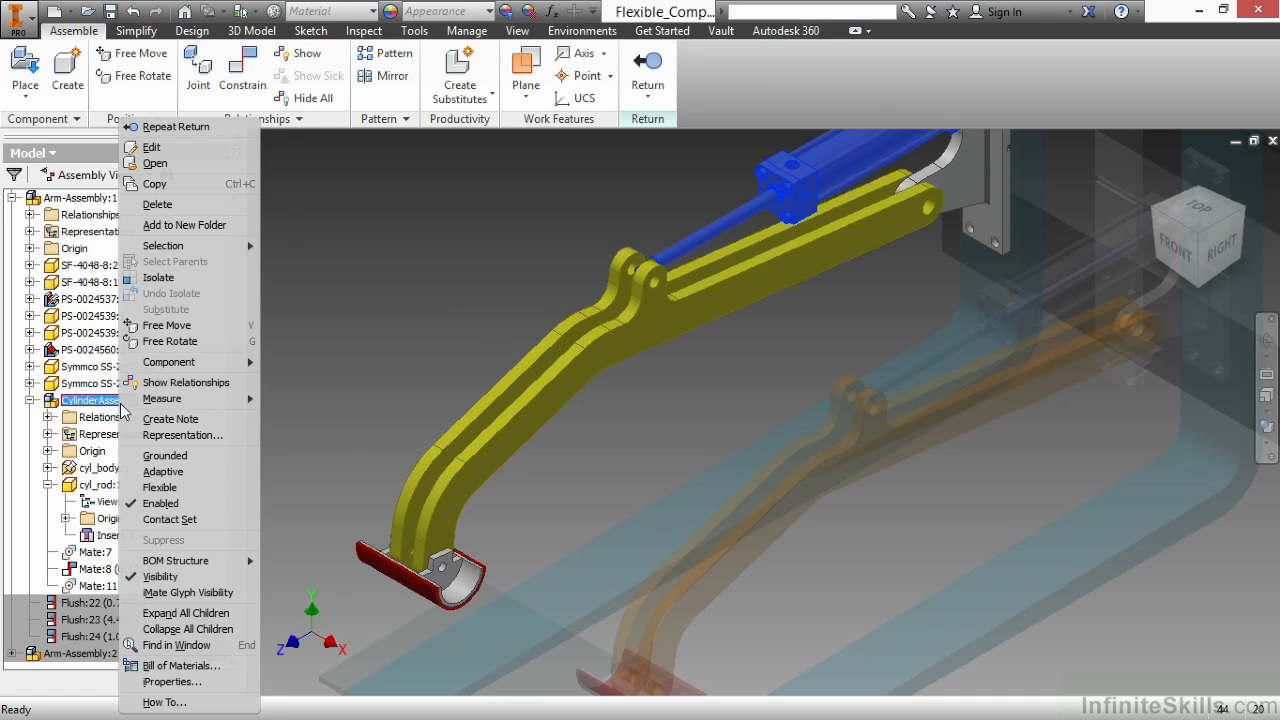
click(200, 489)
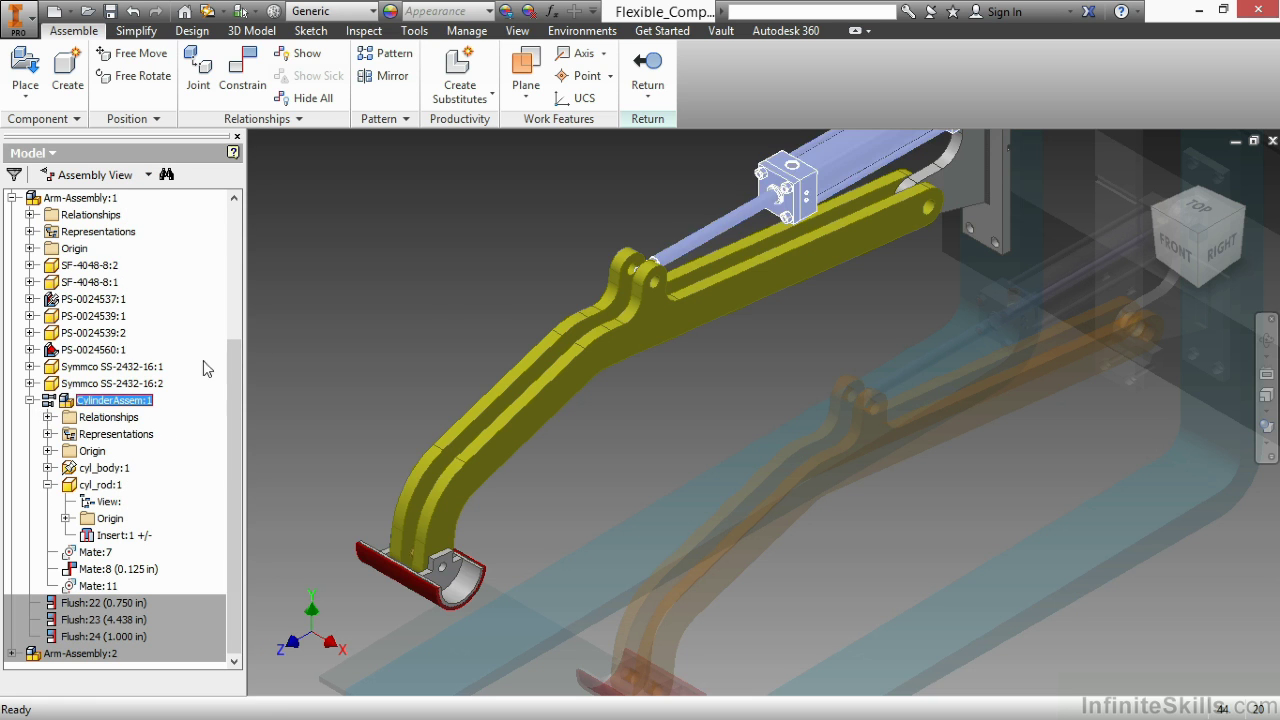
scroll(470, 300, down, 3)
key(F2)
drag(437, 303, 457, 320)
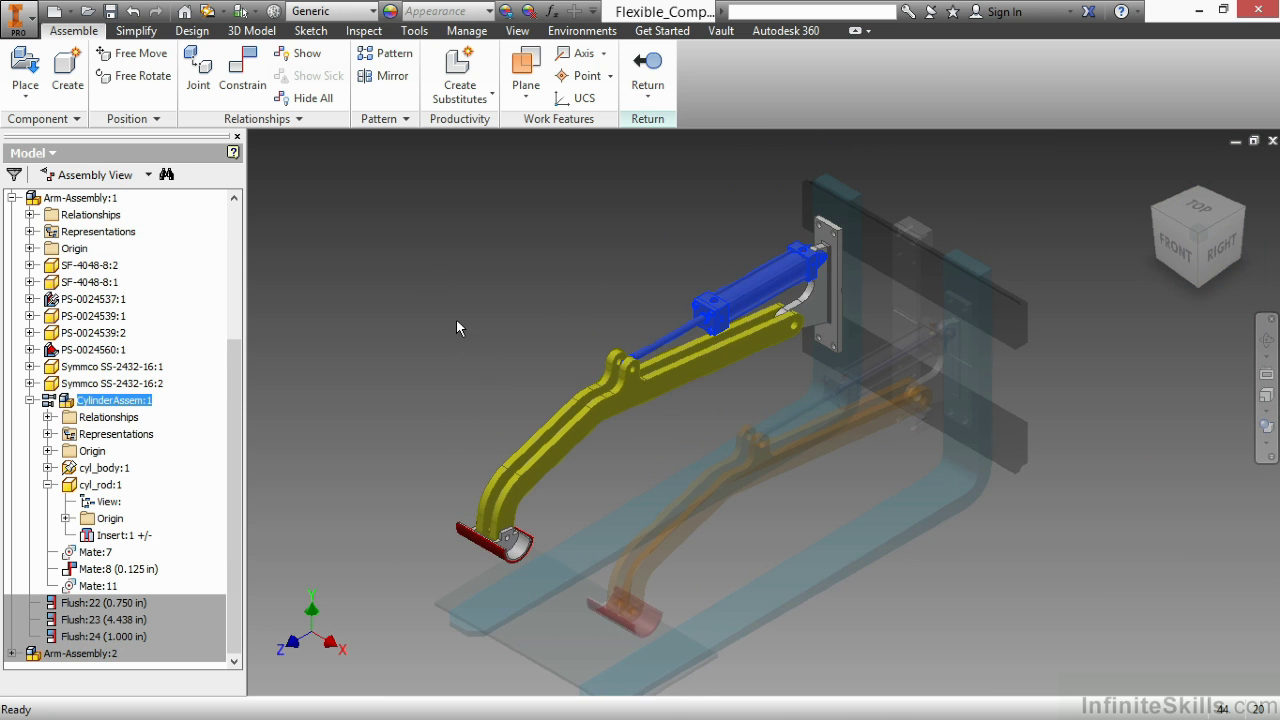
click(457, 320)
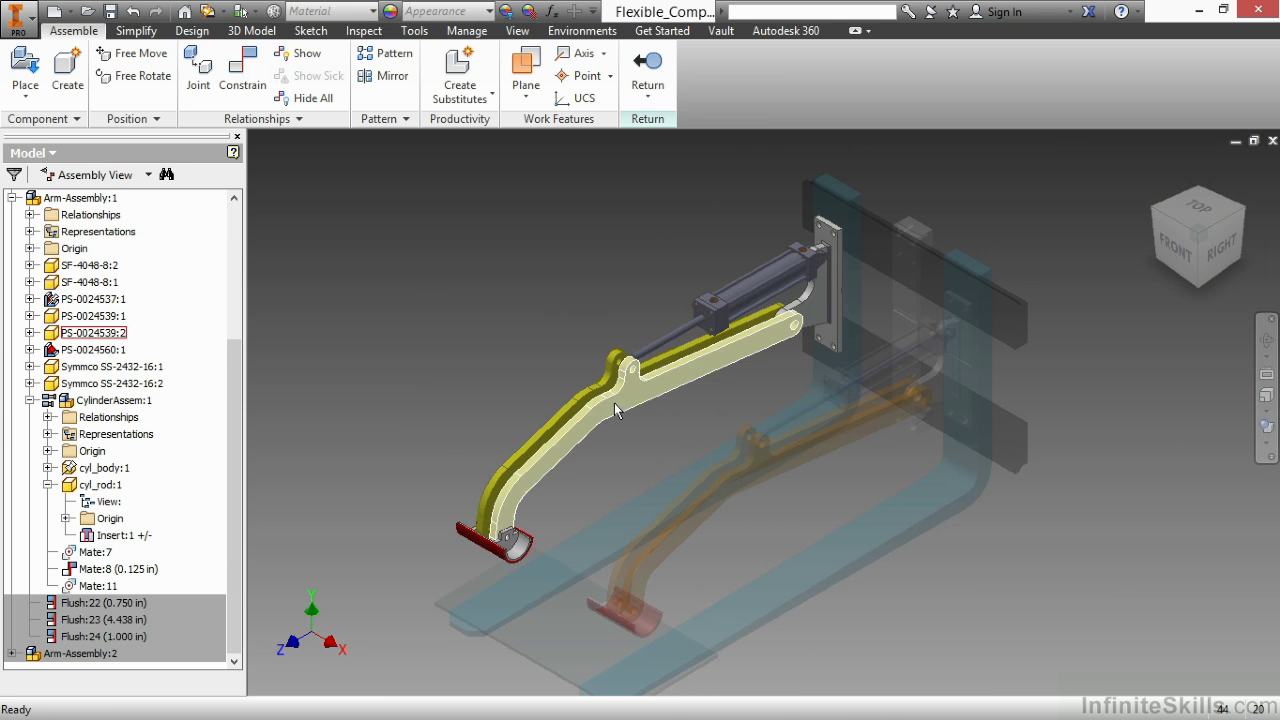
drag(615, 403, 564, 413)
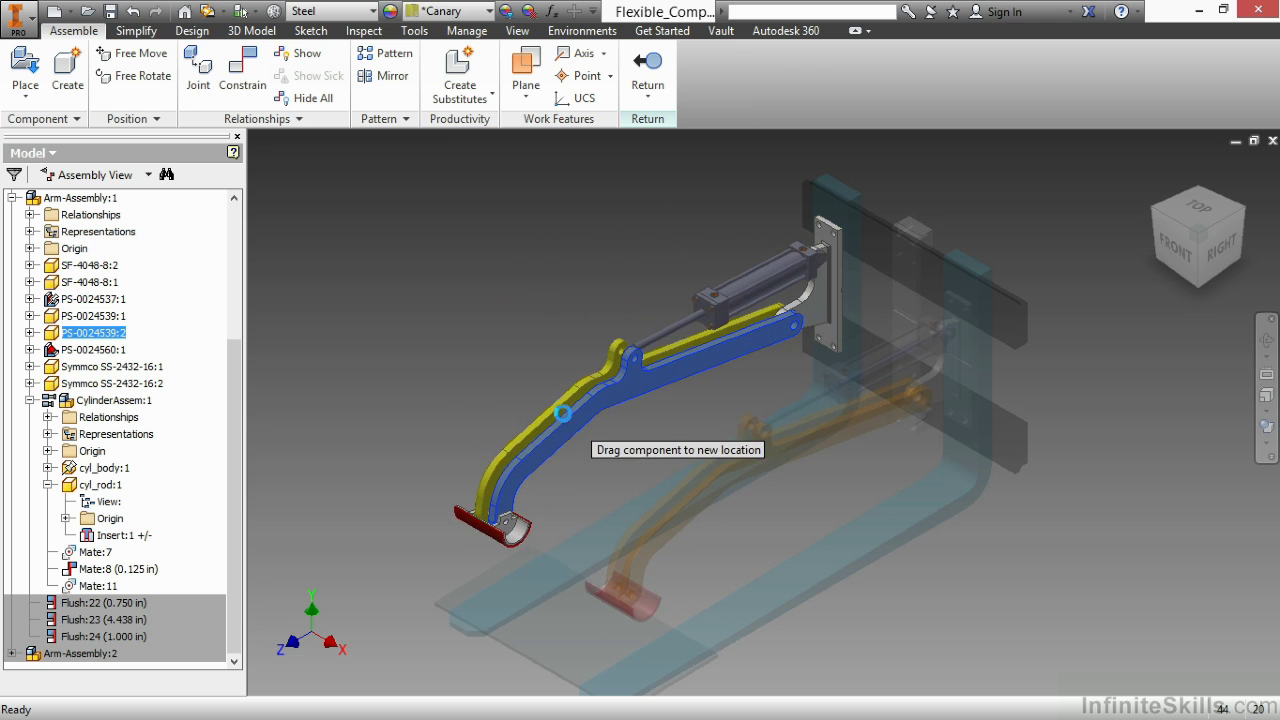
click(488, 364)
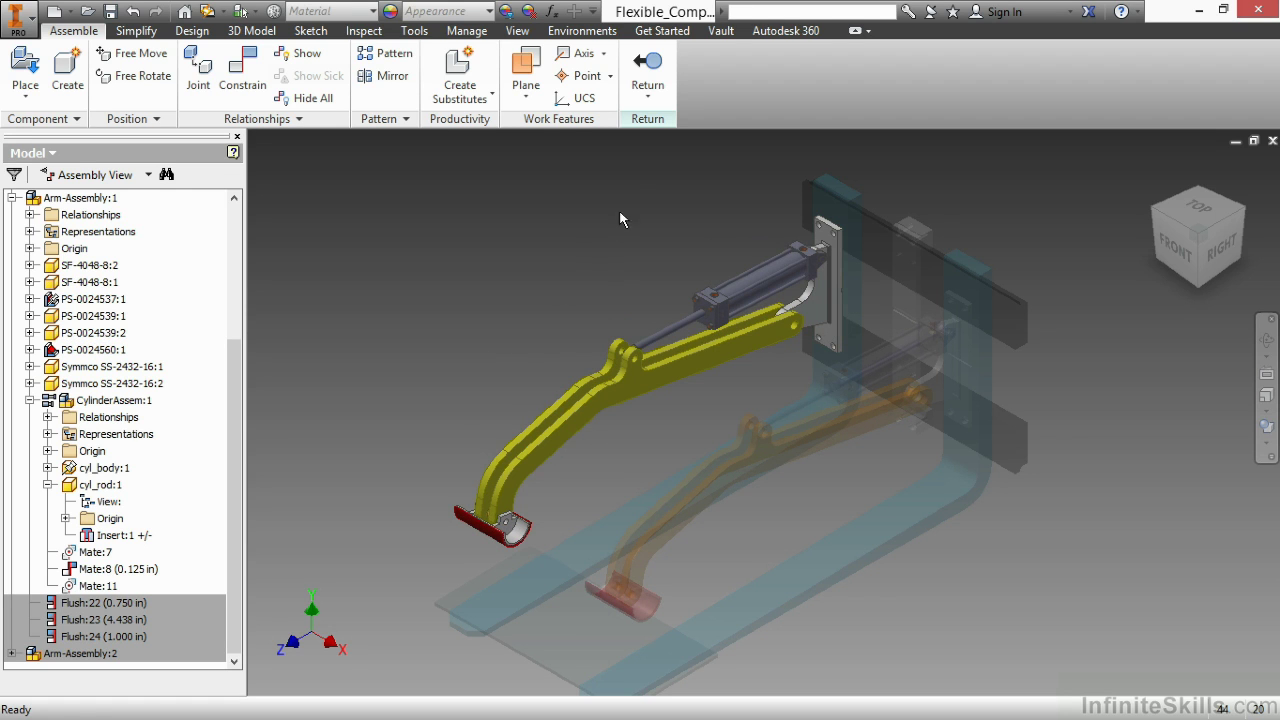
- Return to the top-level Flexible_Components assembly and try to move the yellow Arm-Assembly:1
click(647, 68)
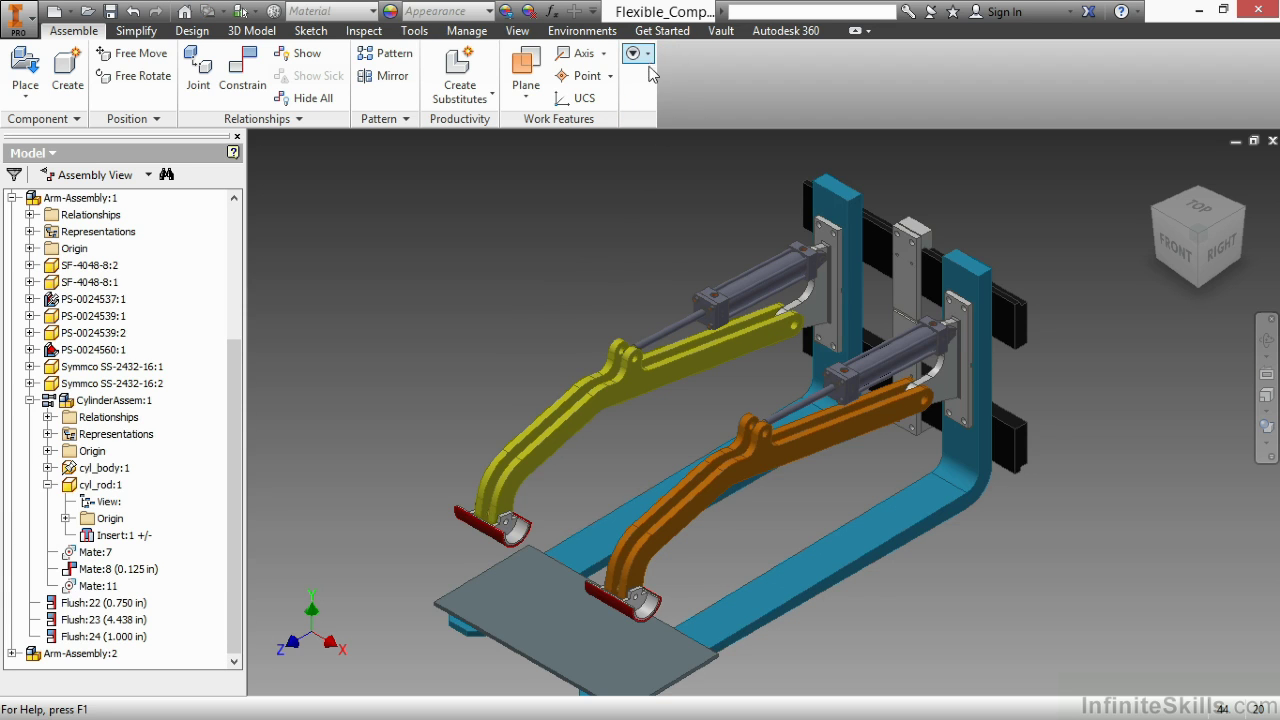
click(620, 386)
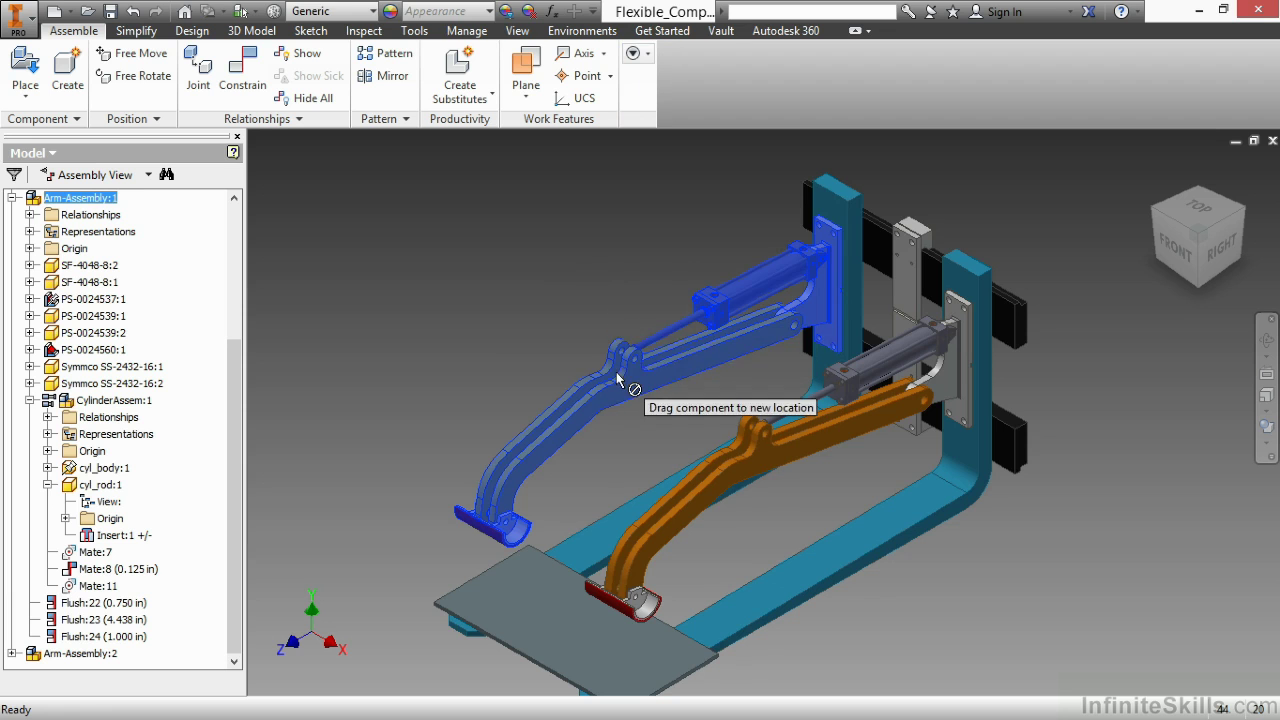
click(522, 338)
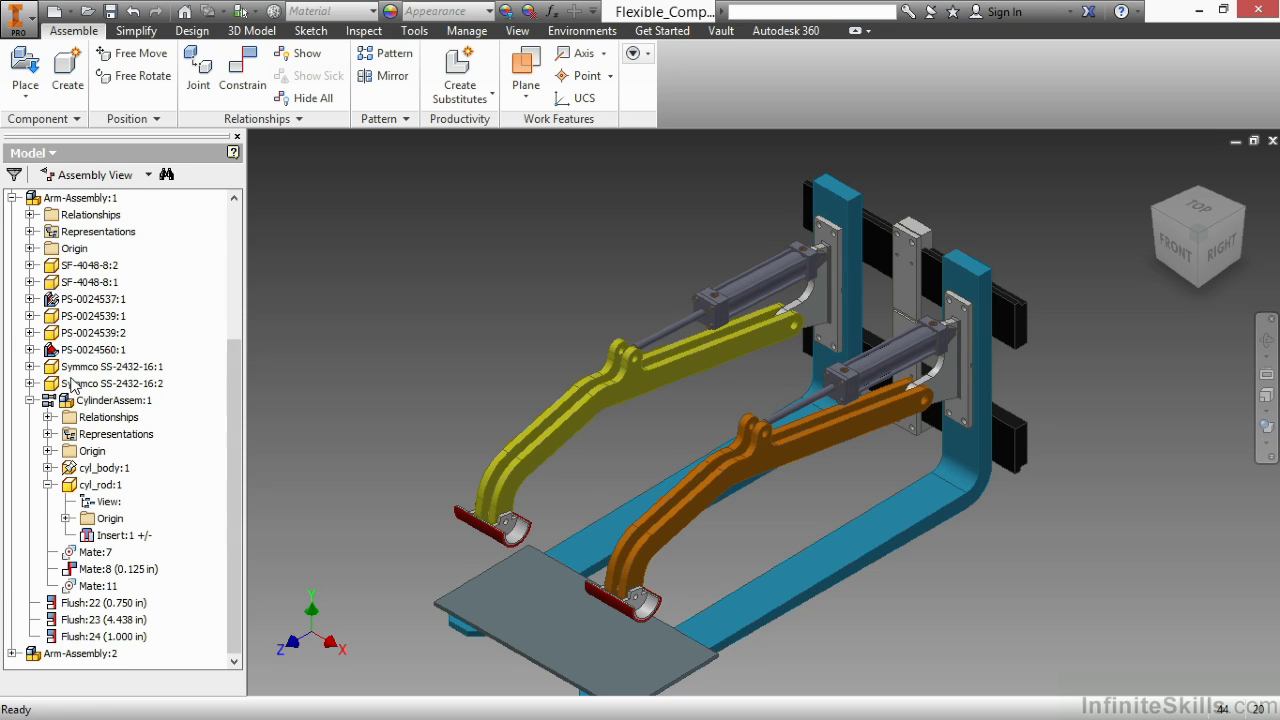
- Collapse the expanded subassemblies in the model tree and make Arm-Assembly:1 flexible
click(30, 400)
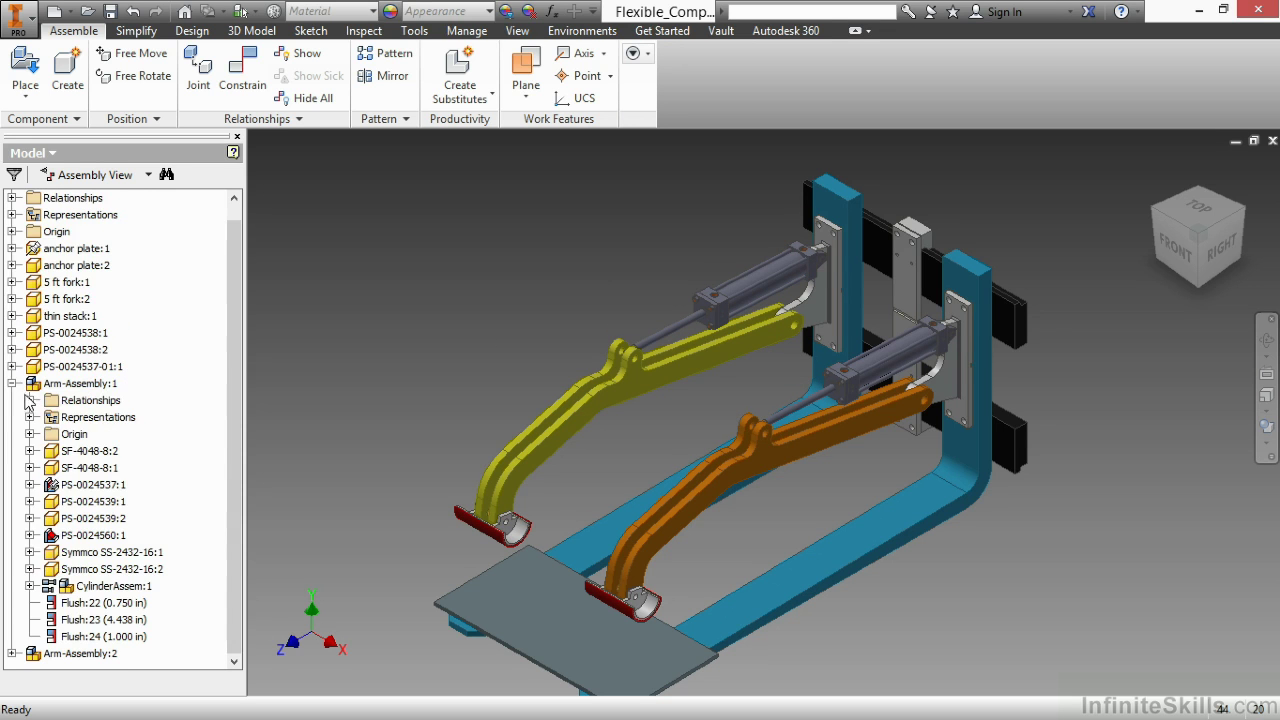
click(12, 384)
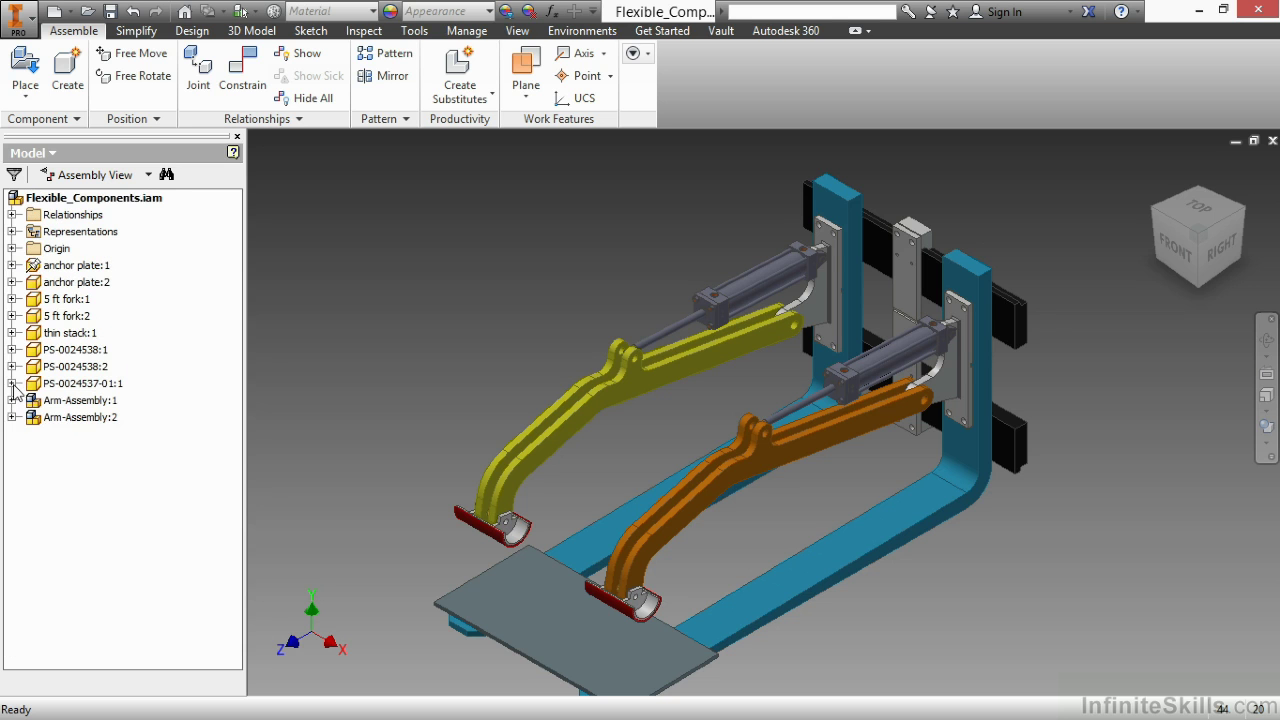
click(85, 418)
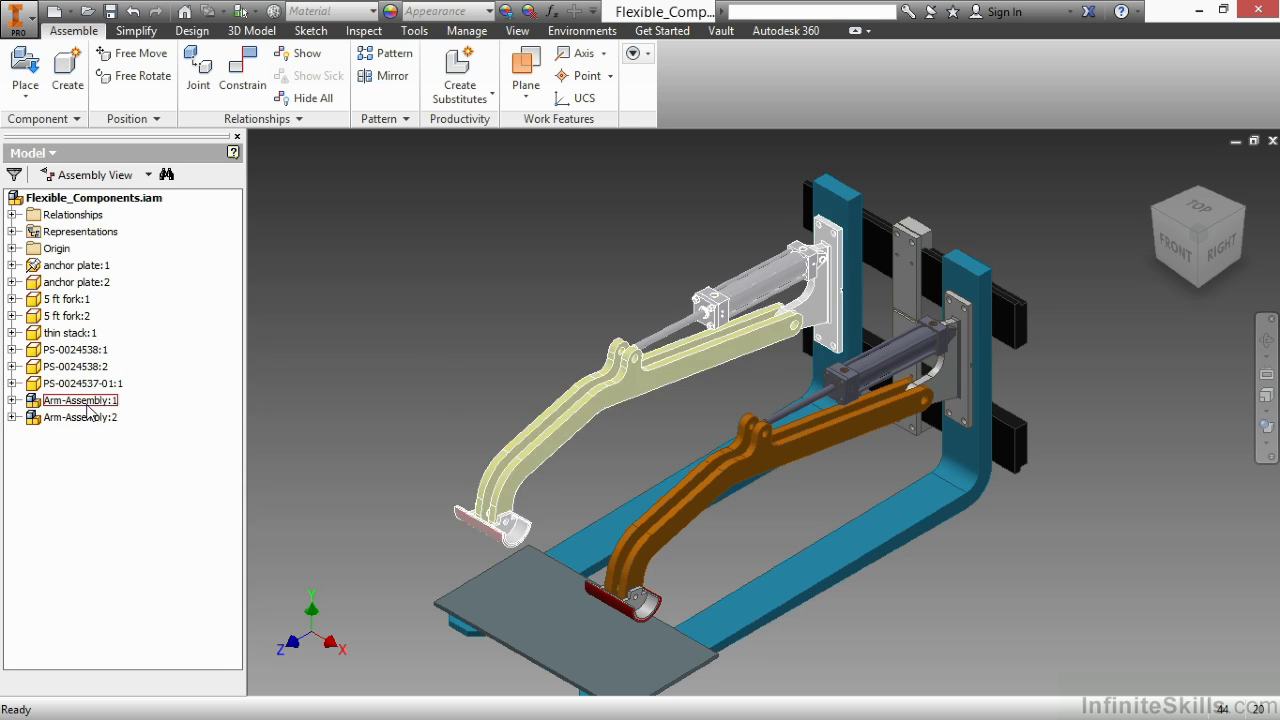
right_click(85, 400)
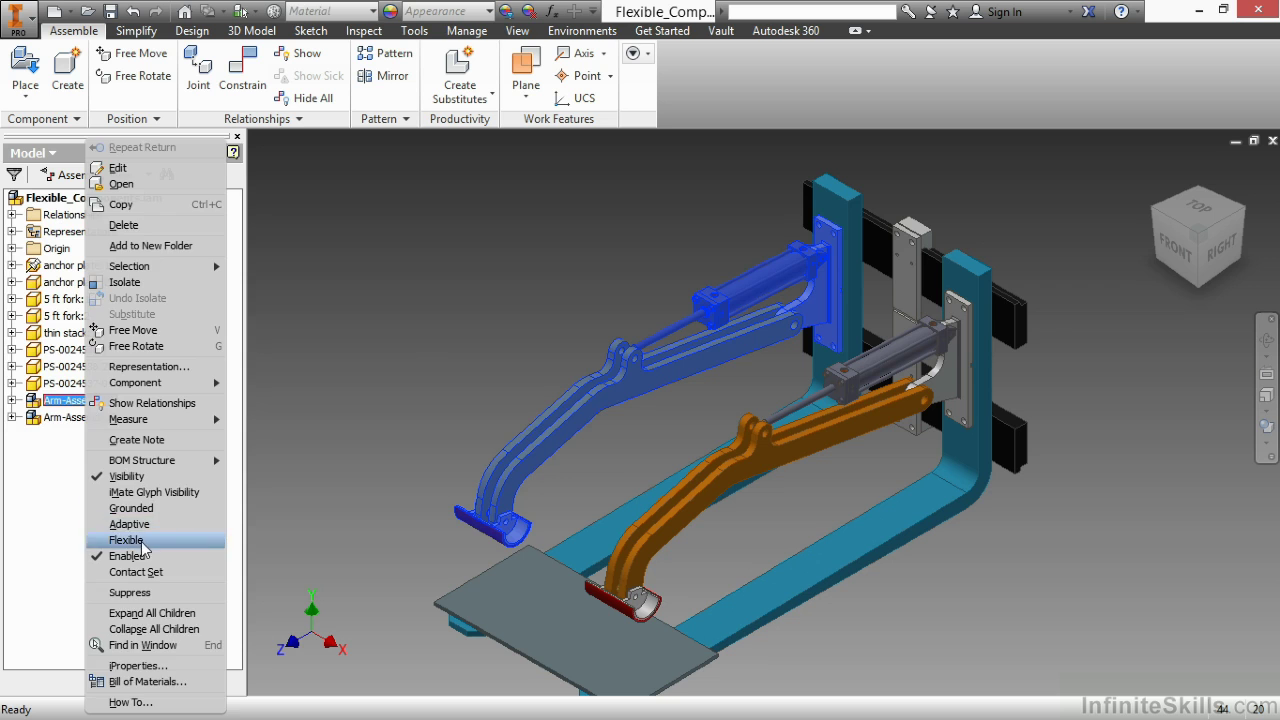
click(128, 540)
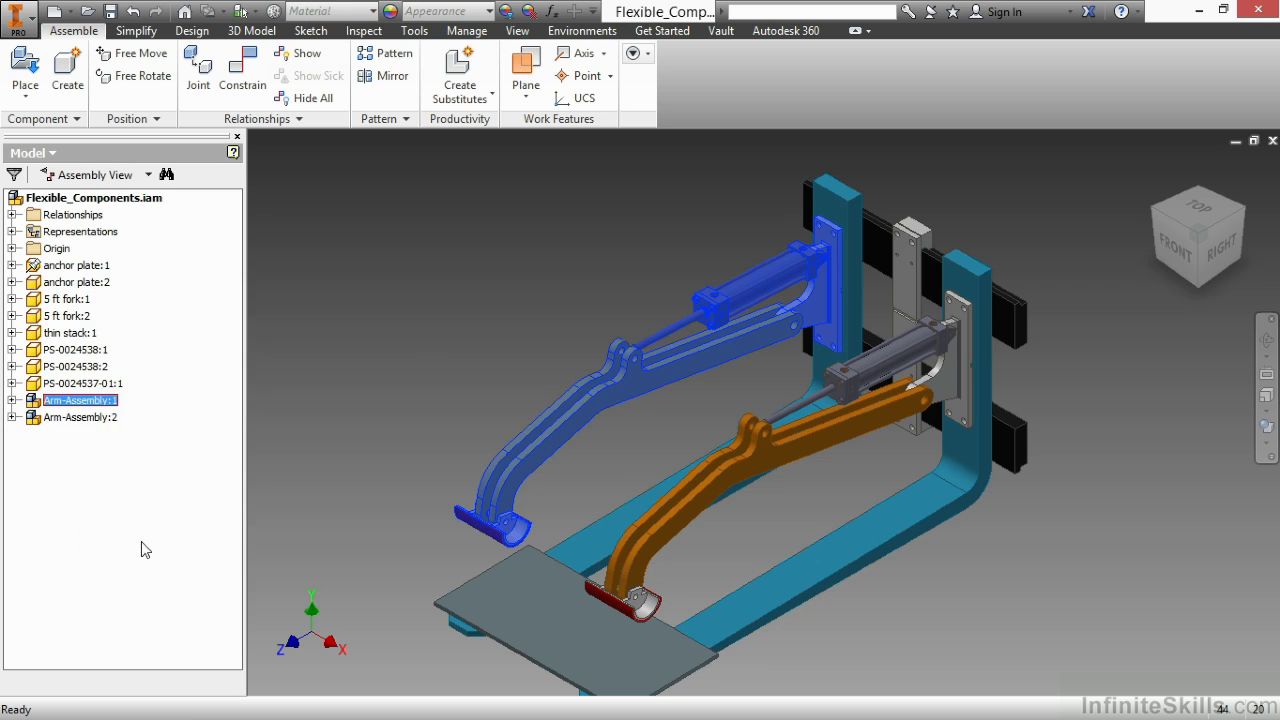
- Make Arm-Assembly:2 flexible and clear the selection
right_click(81, 426)
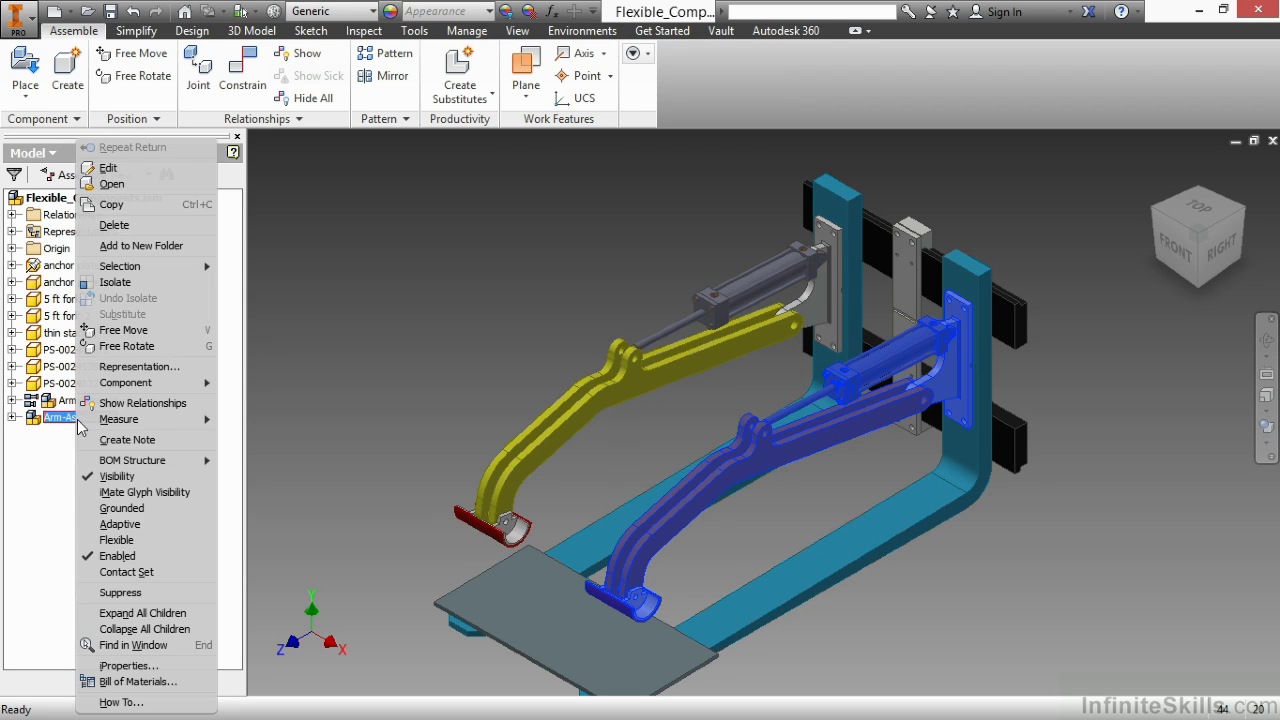
click(117, 540)
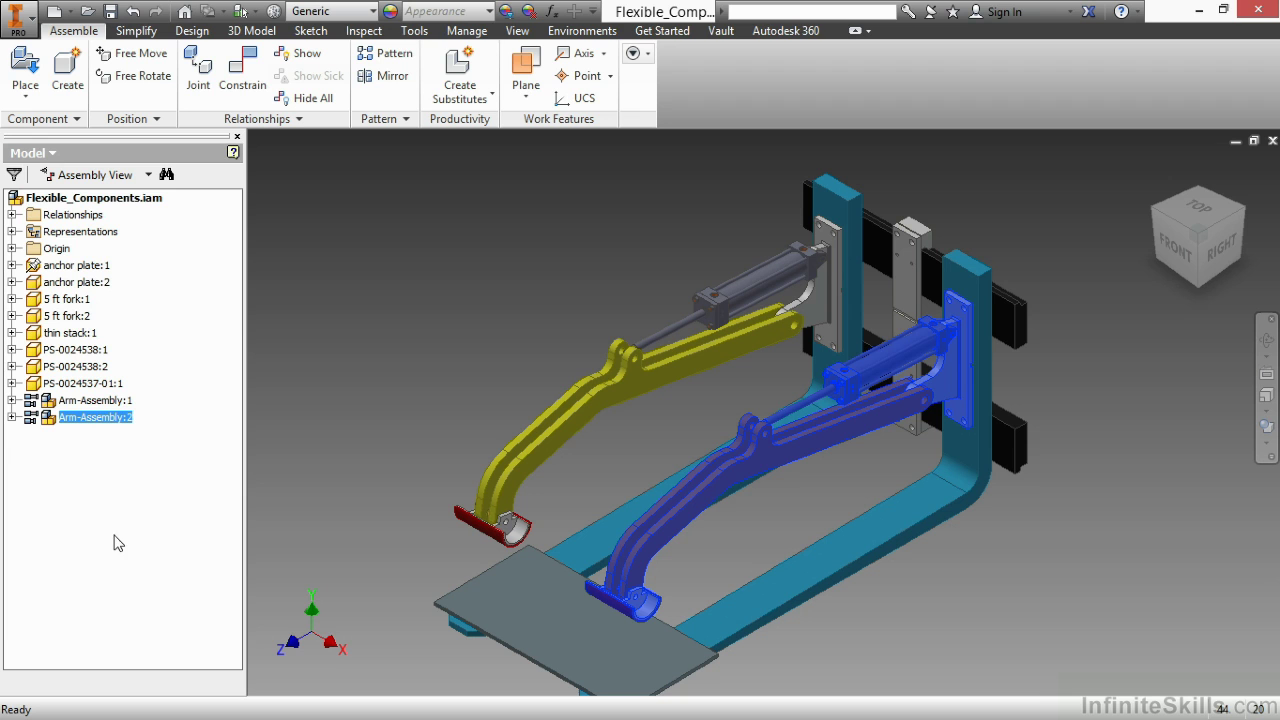
click(474, 305)
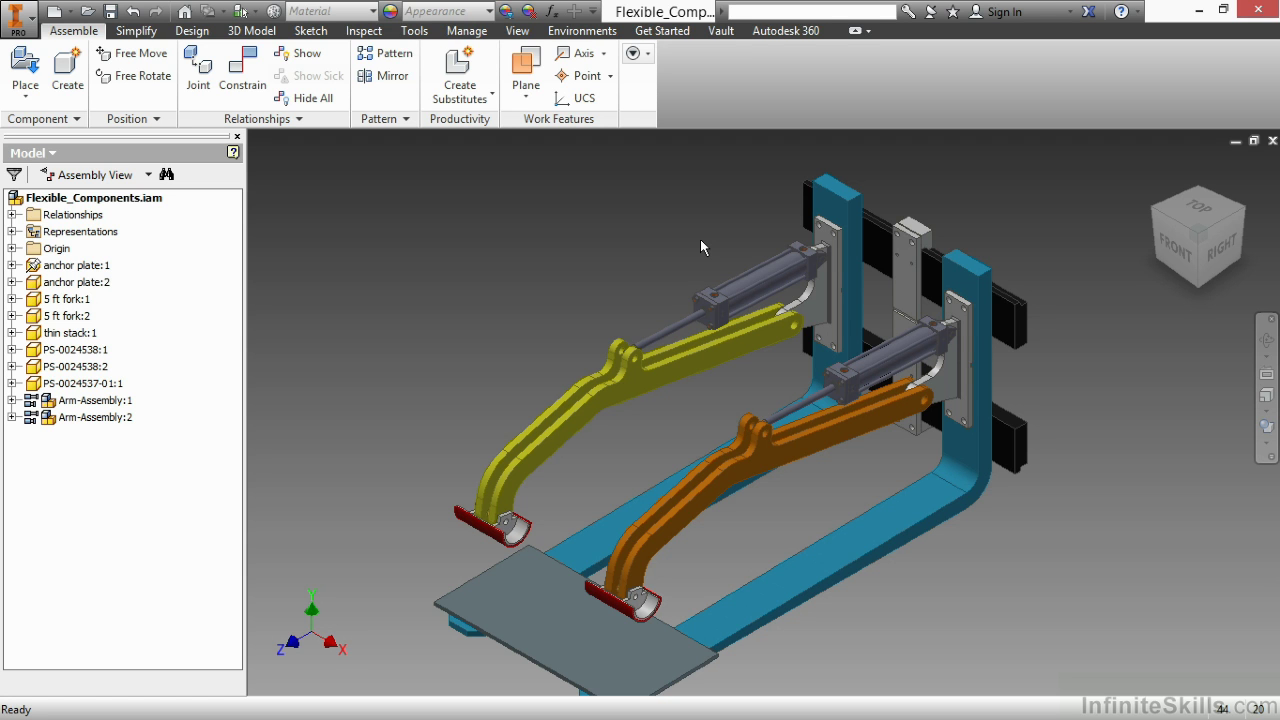
- Swing the yellow arm upward and the orange arm down toward the plate, independently of each other
drag(645, 380, 661, 309)
drag(758, 455, 734, 495)
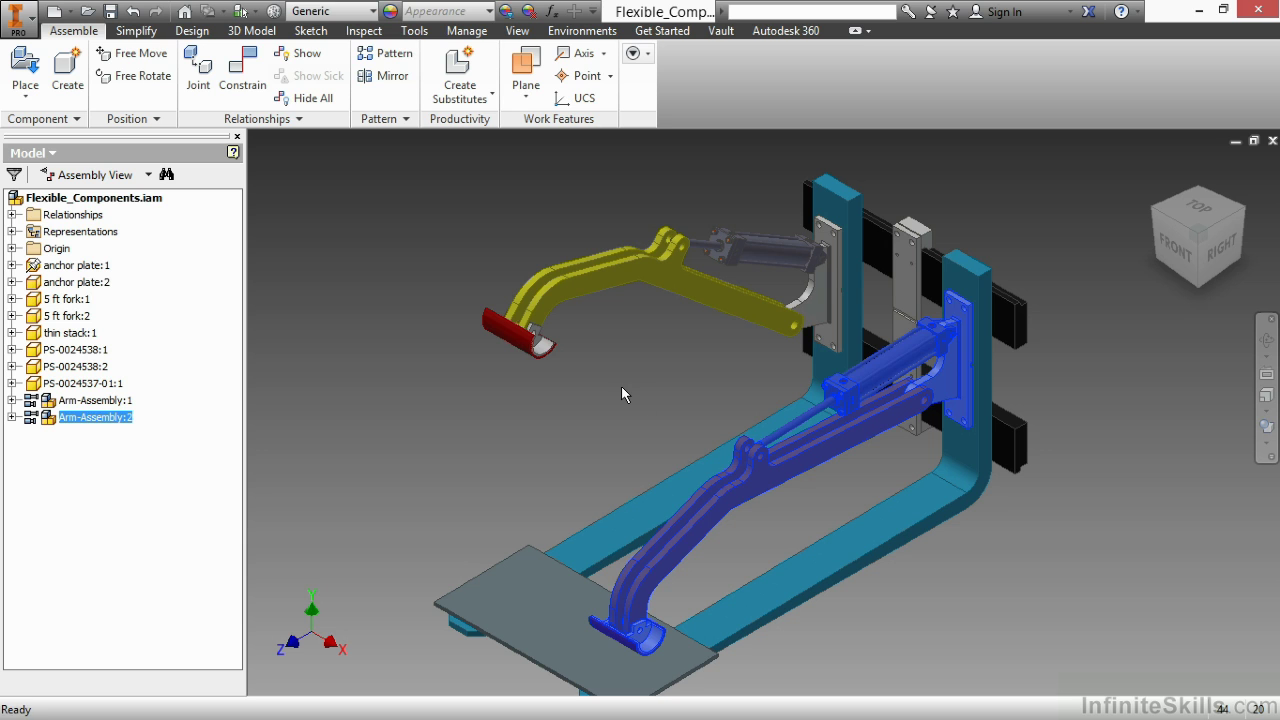
click(621, 386)
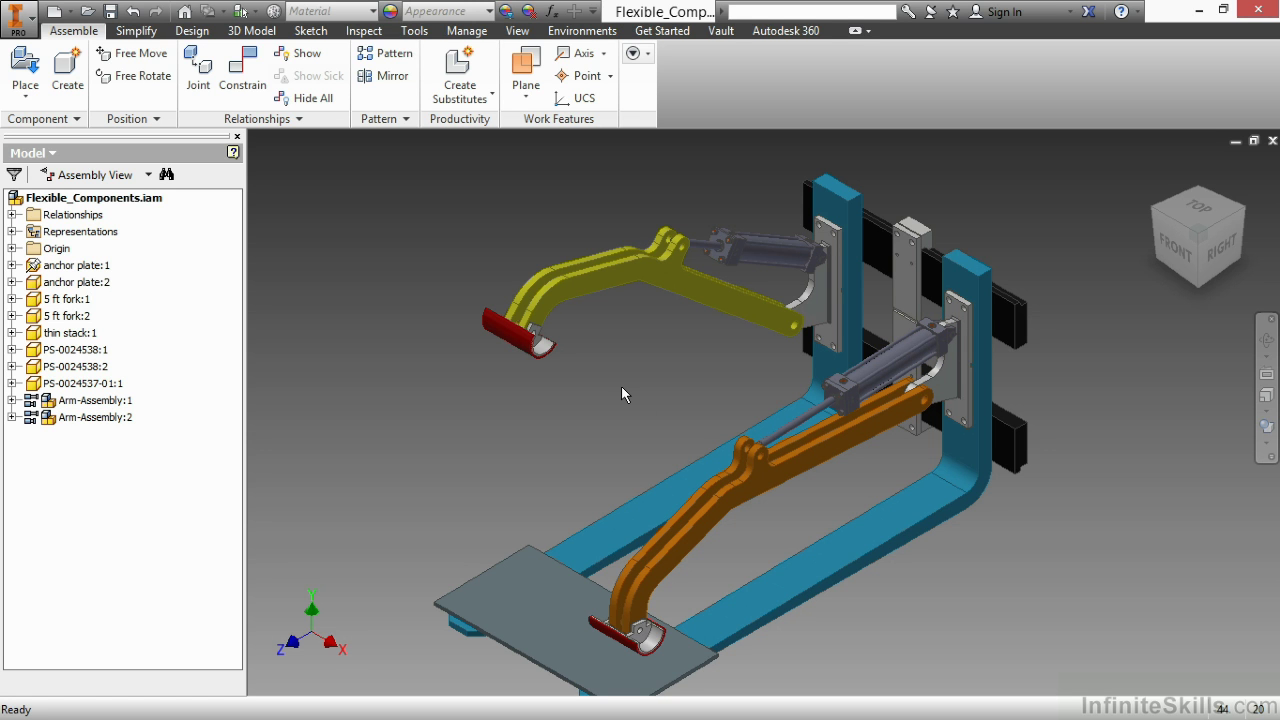